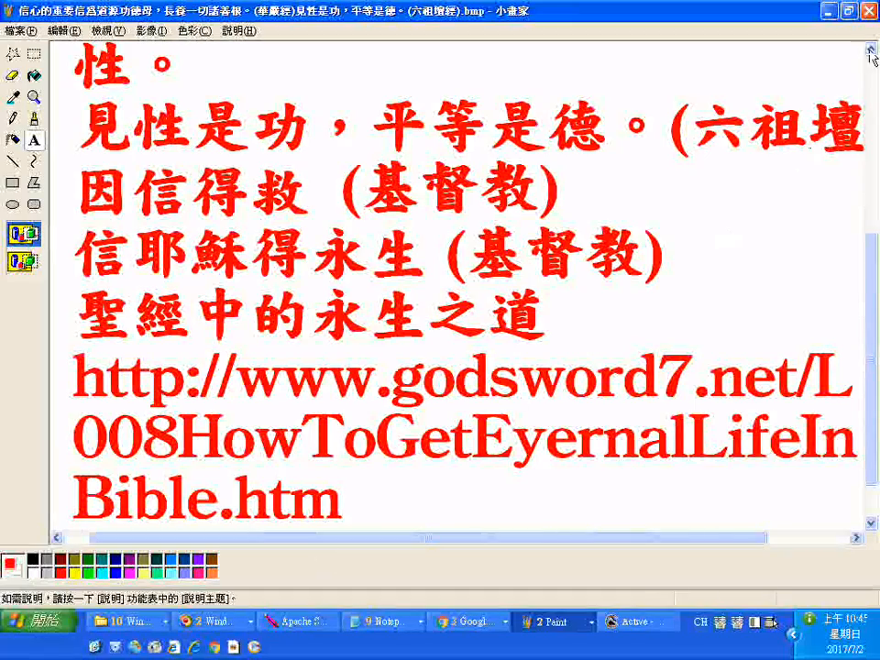
Step: Switch to the file folder "JOCR_2.exe程式能轉換圖片內文成文字" and launch JOCR_2.exe
click(872, 92)
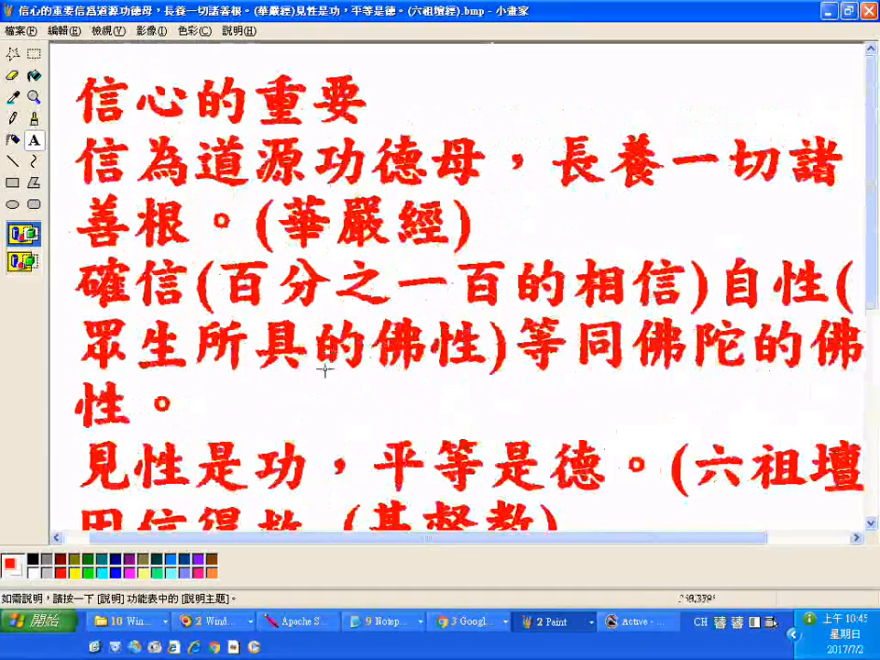
drag(229, 538, 243, 549)
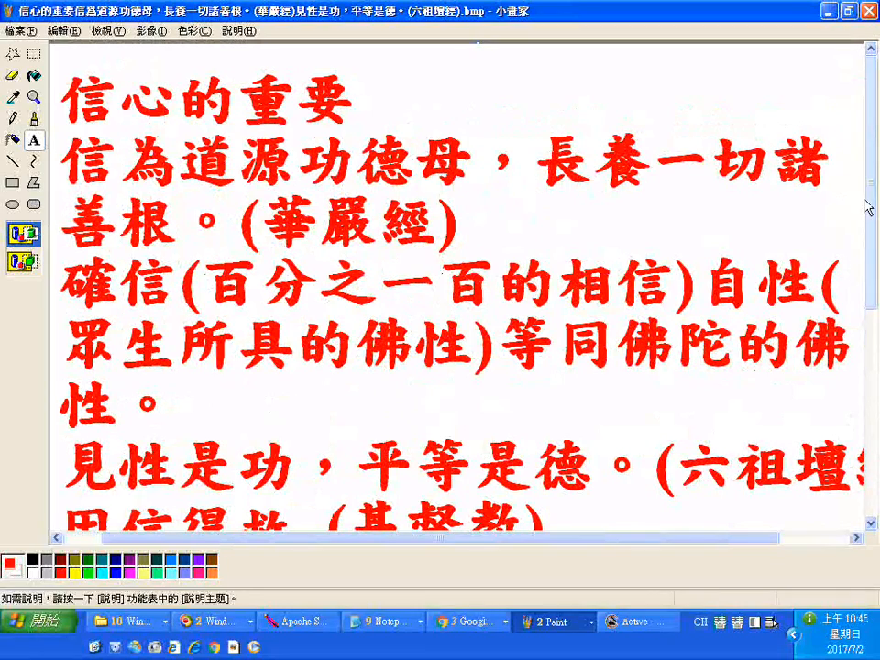
scroll(871, 204, down, 1)
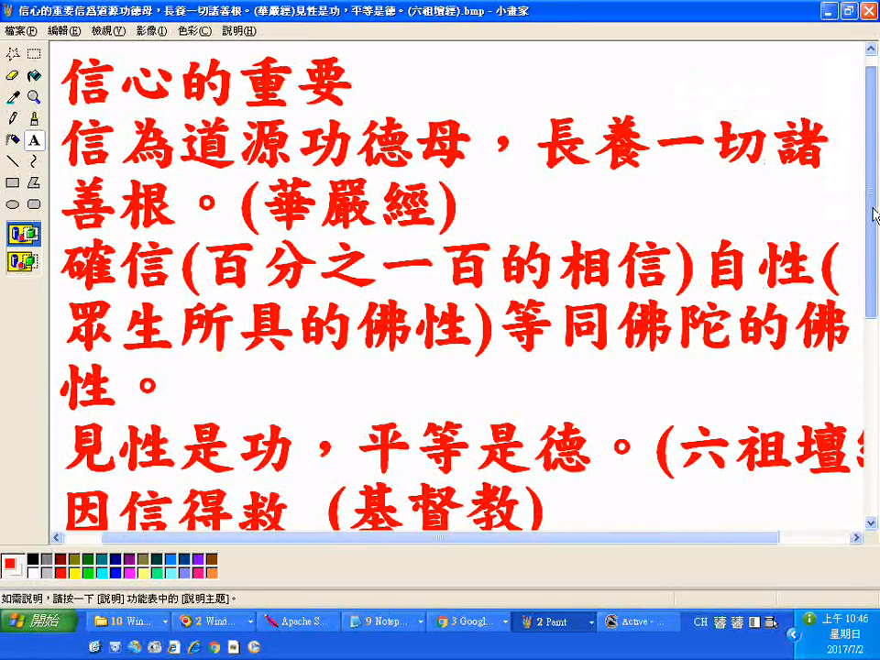
click(119, 620)
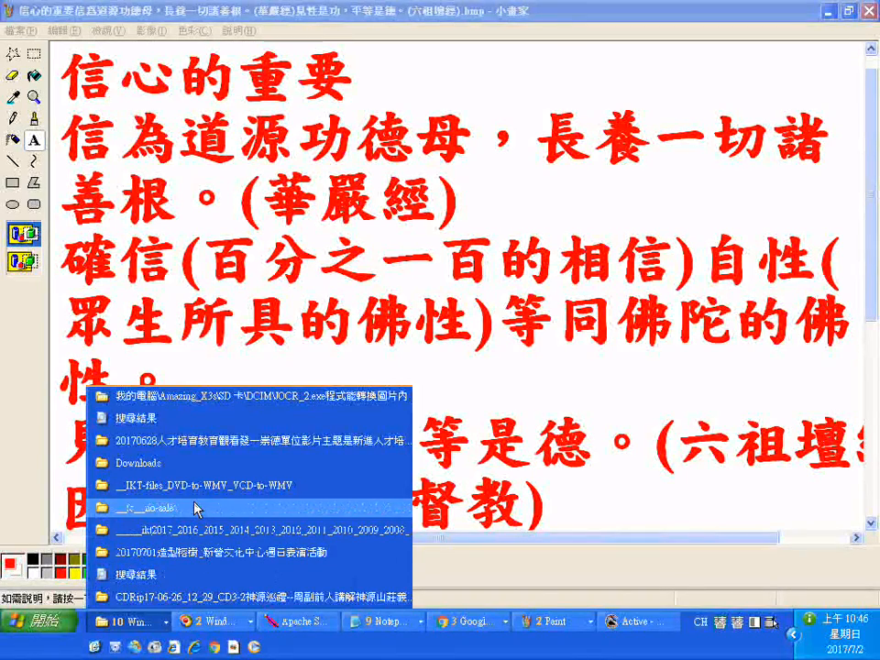
click(252, 405)
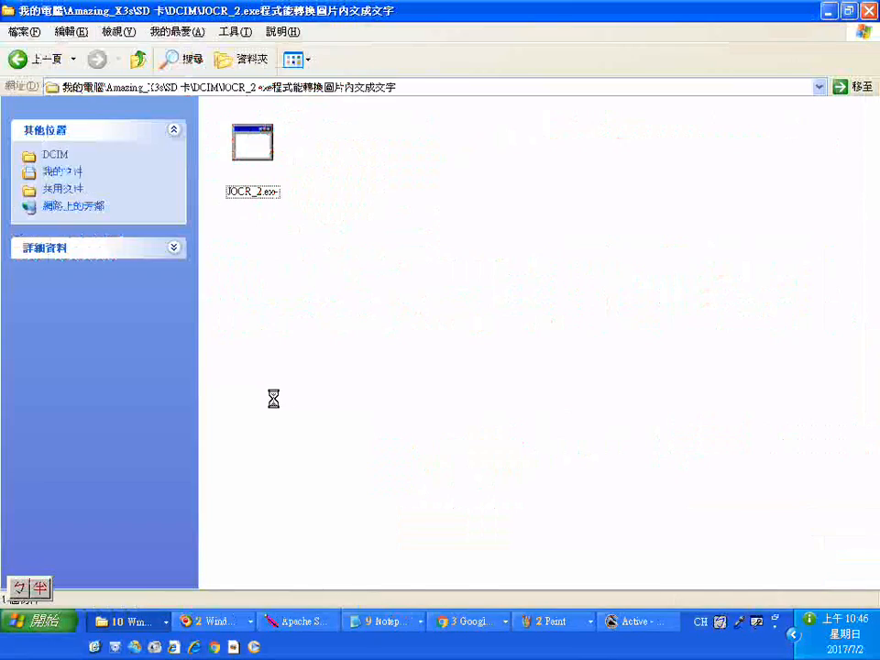
click(256, 165)
right_click(255, 160)
click(301, 167)
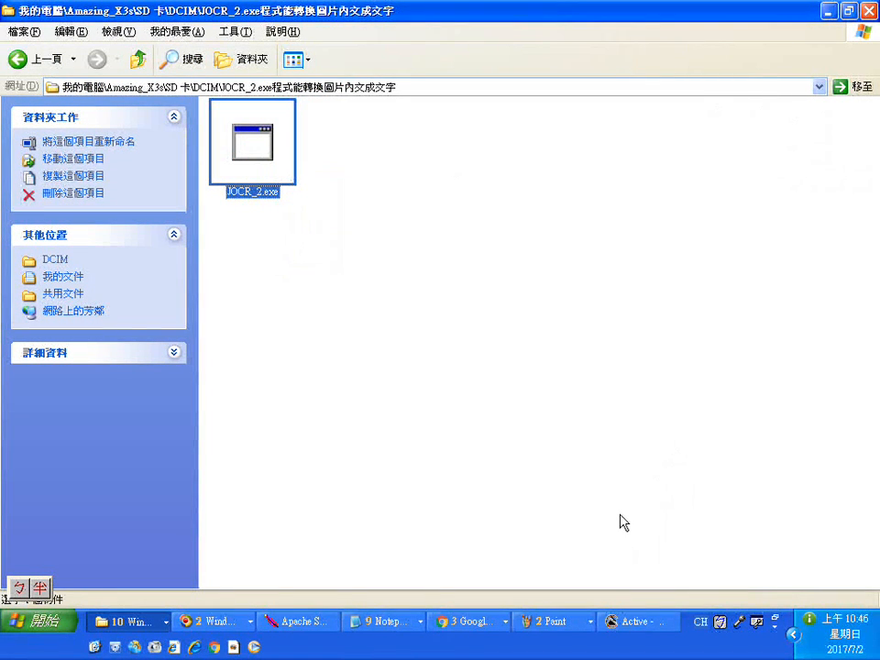
right_click(255, 174)
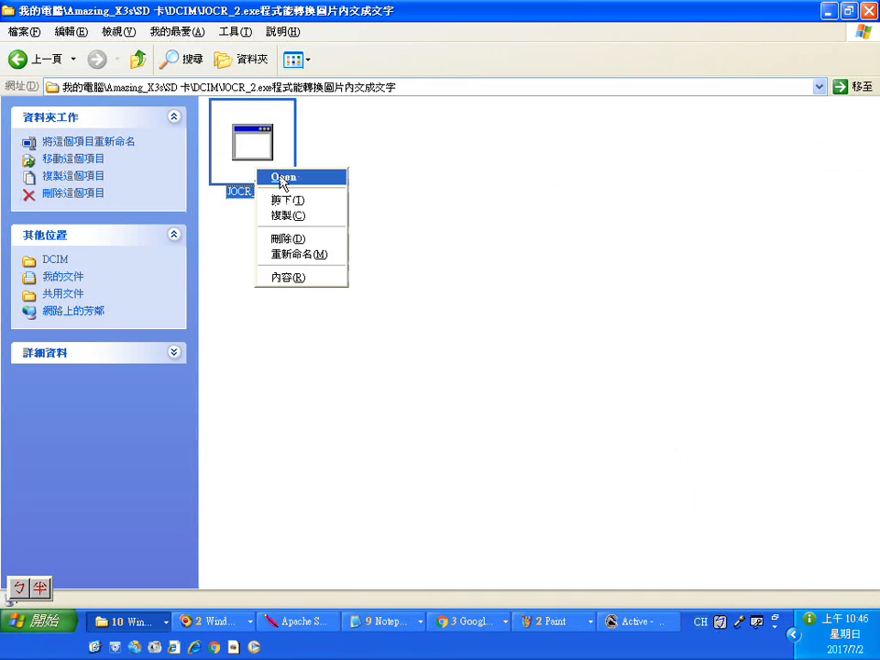
click(284, 176)
click(392, 246)
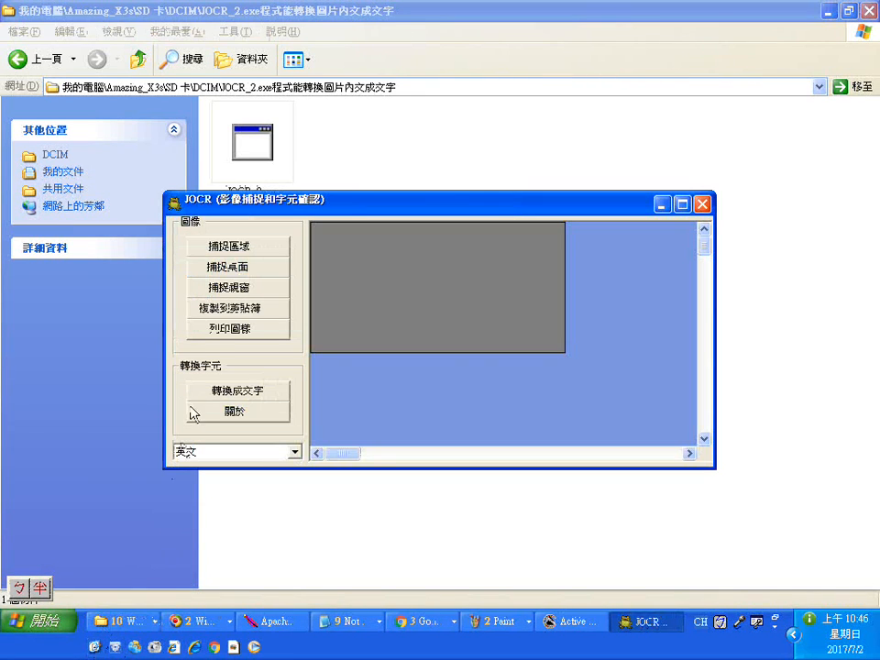
Step: Capture the screen region of the Paint image from the heading 信心的重要 through the line 性。 with JOCR, and maximize the JOCR window
drag(309, 207, 531, 313)
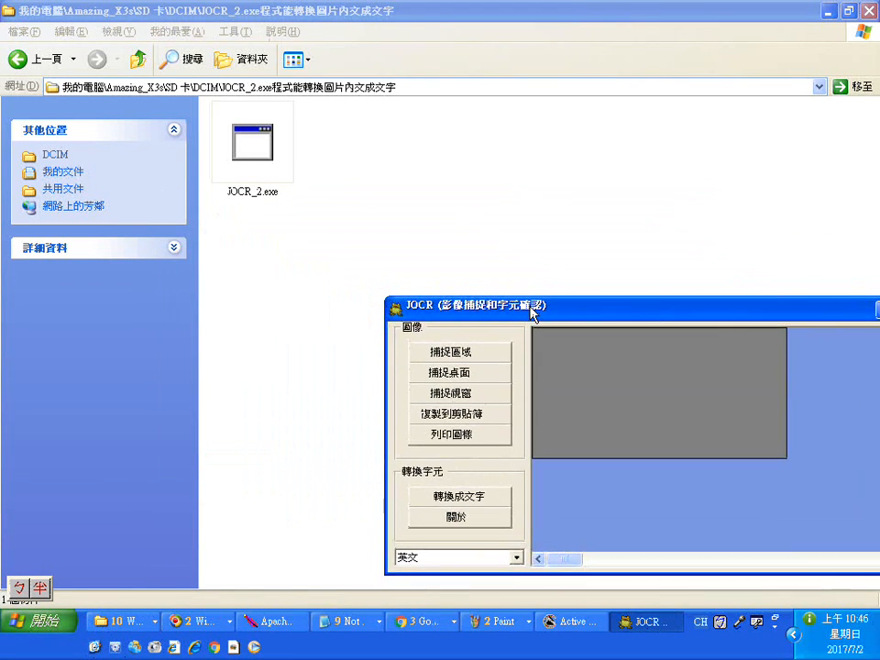
click(497, 622)
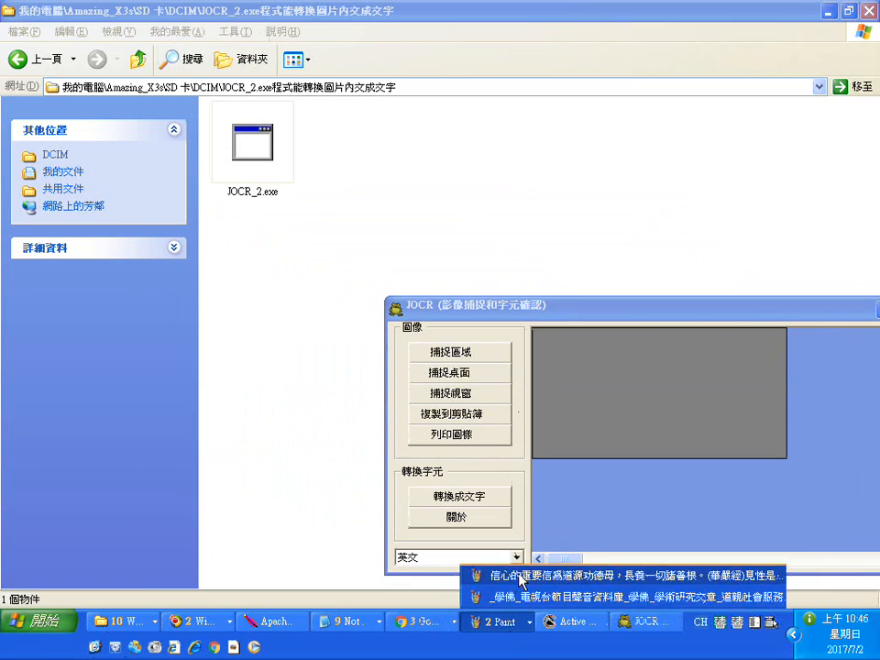
click(520, 577)
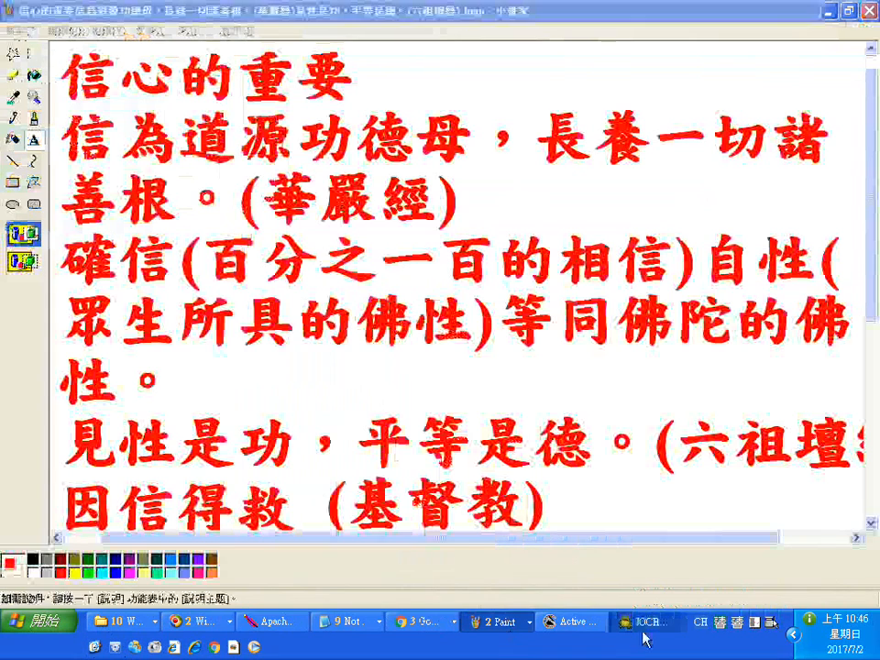
click(642, 629)
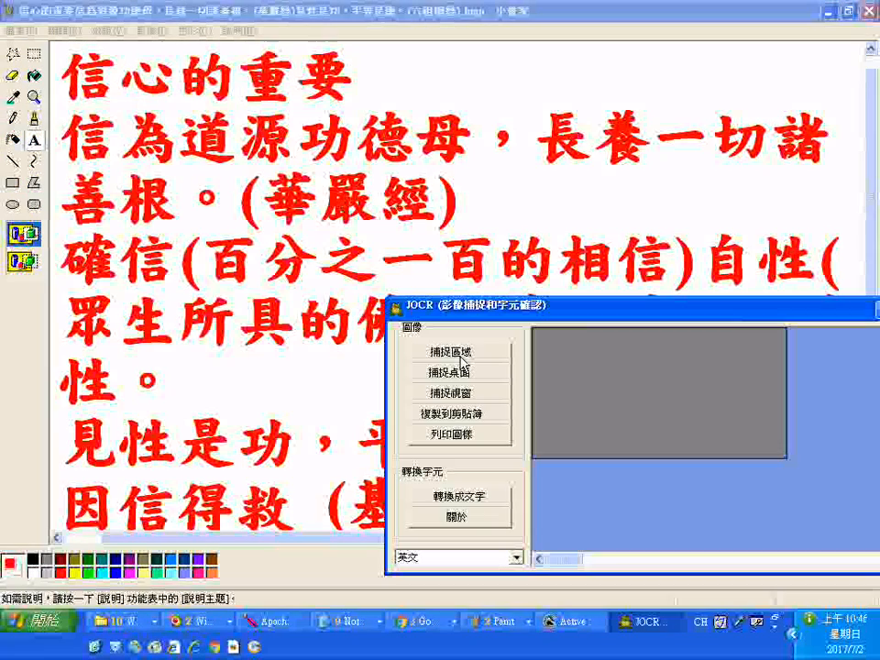
click(462, 359)
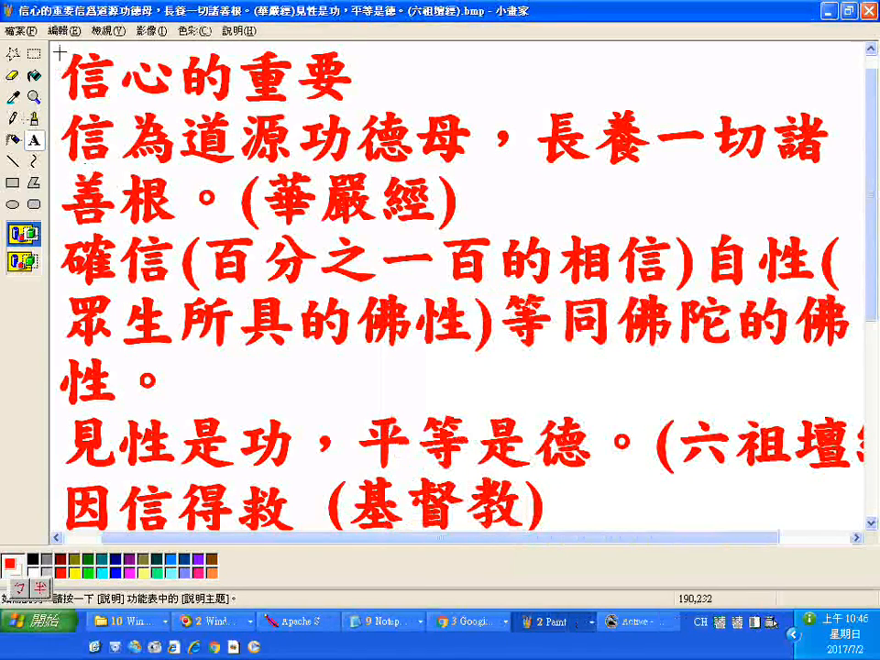
drag(59, 49, 852, 409)
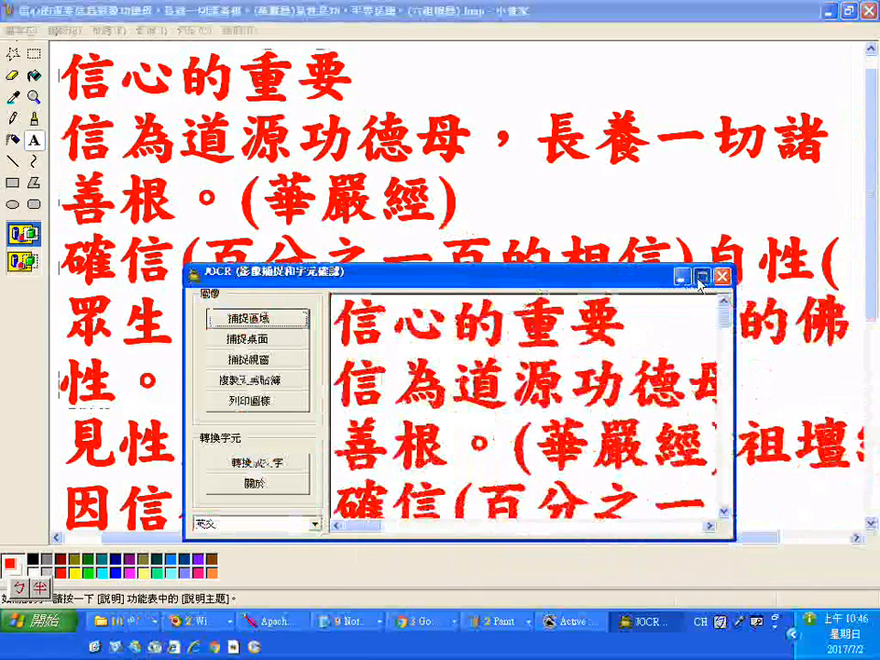
click(700, 276)
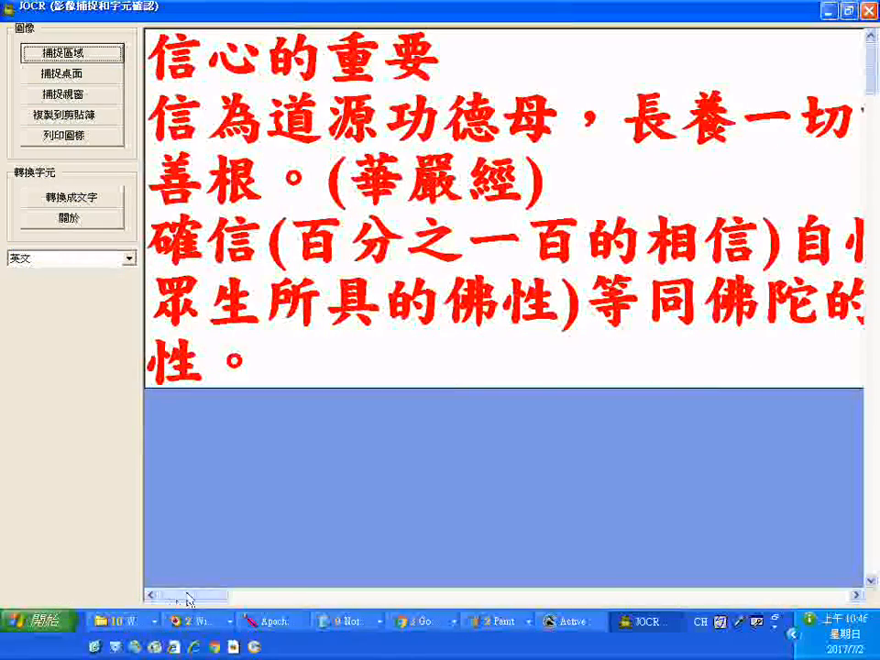
mouse_move(204, 595)
mouse_down()
mouse_move(367, 595)
mouse_move(509, 628)
mouse_move(300, 633)
mouse_move(197, 598)
mouse_up()
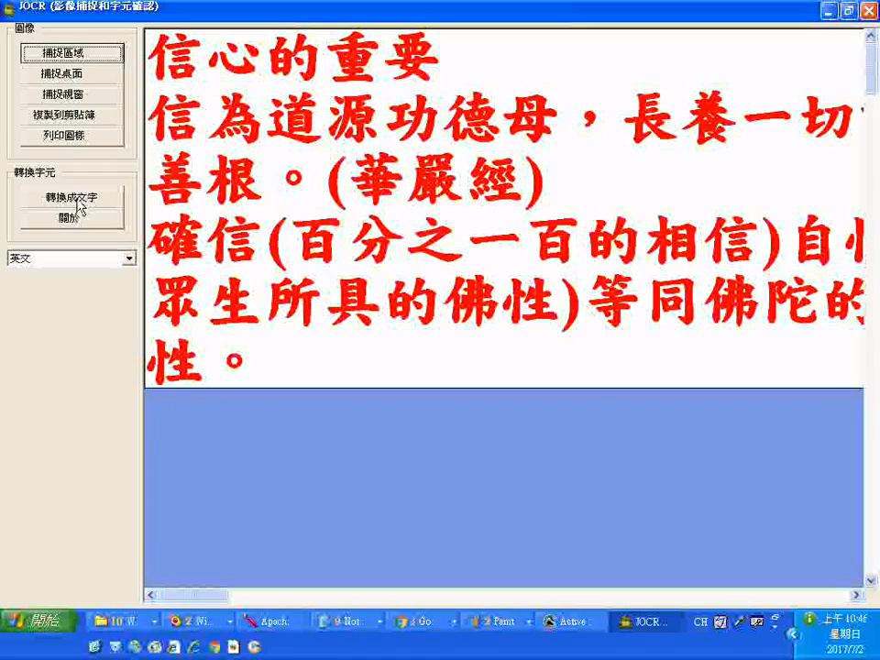
Step: Set the recognition language to 中文_繁體
click(124, 259)
click(129, 259)
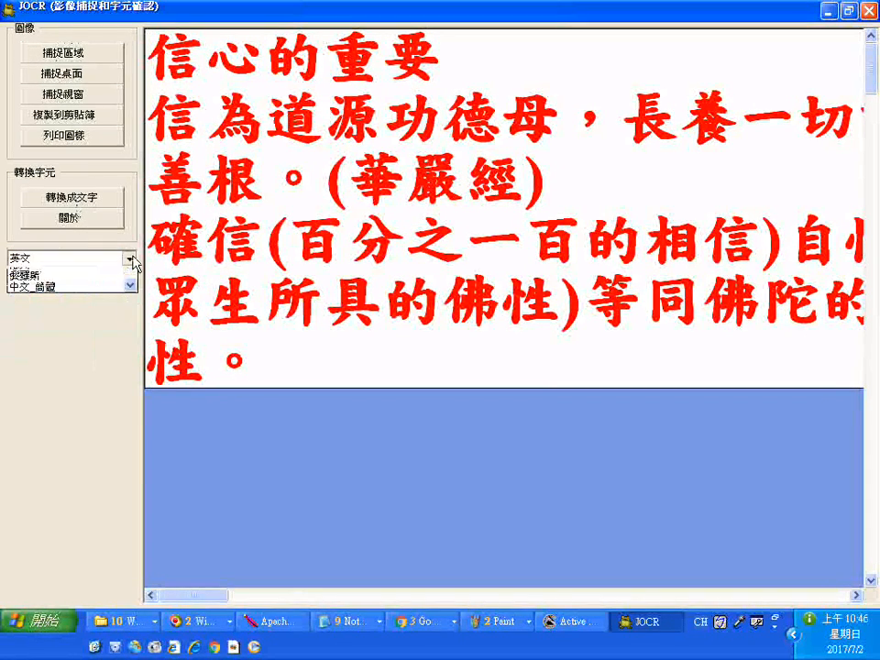
click(191, 354)
click(132, 258)
click(129, 260)
click(130, 262)
mouse_move(131, 295)
mouse_down()
mouse_move(134, 348)
mouse_move(134, 303)
mouse_up()
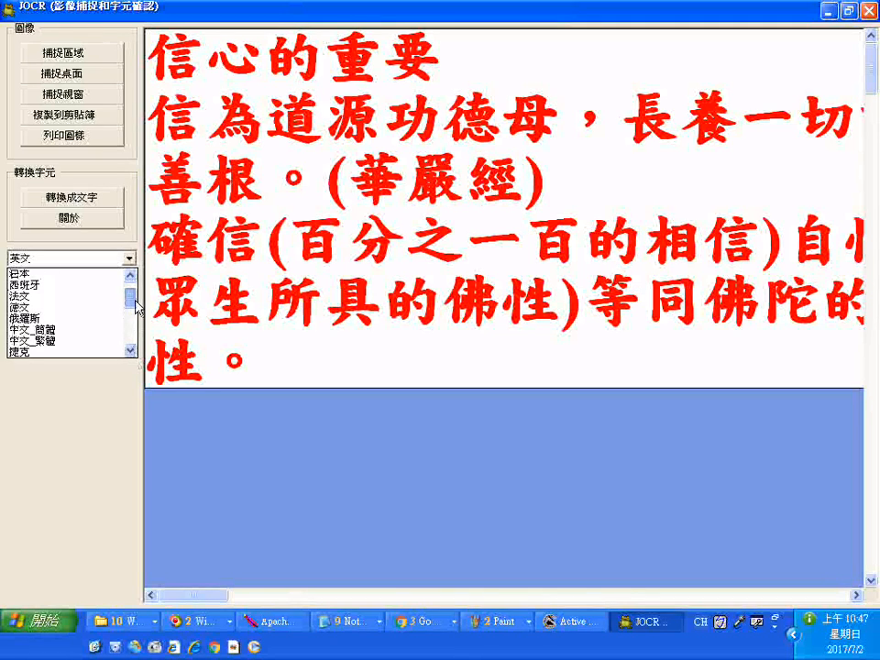
click(59, 343)
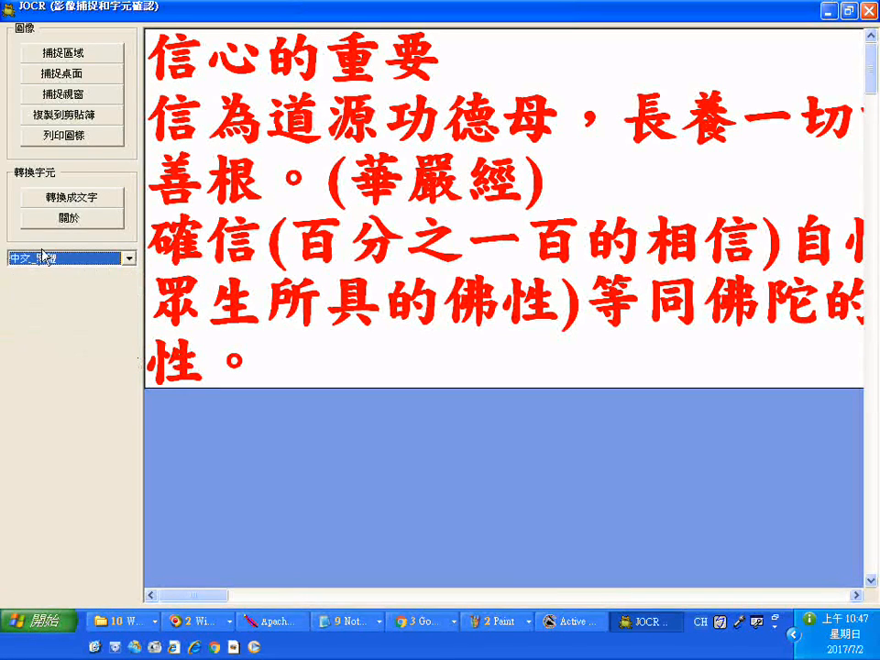
Step: Convert the captured image to text and dismiss the completion message
click(73, 197)
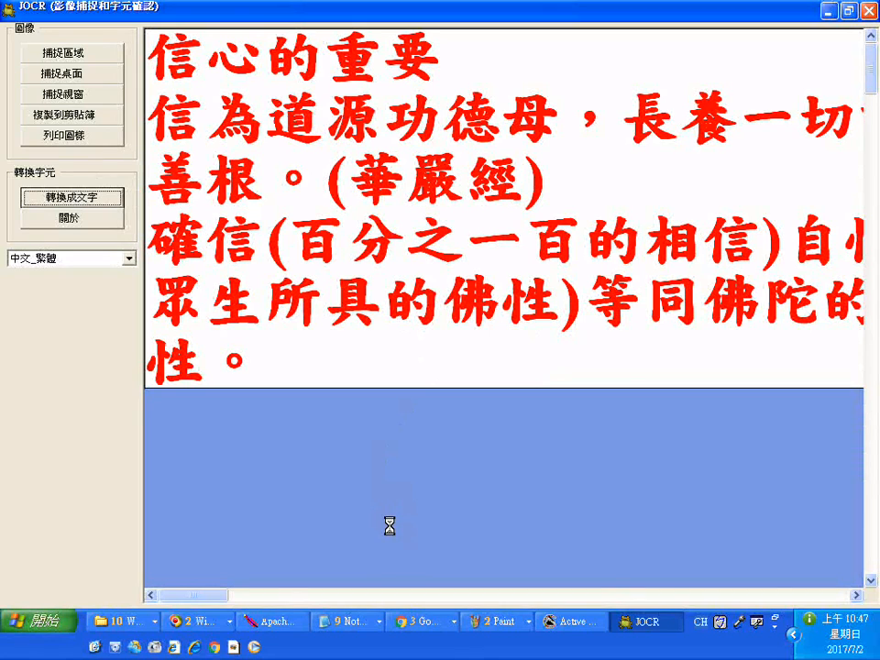
click(495, 621)
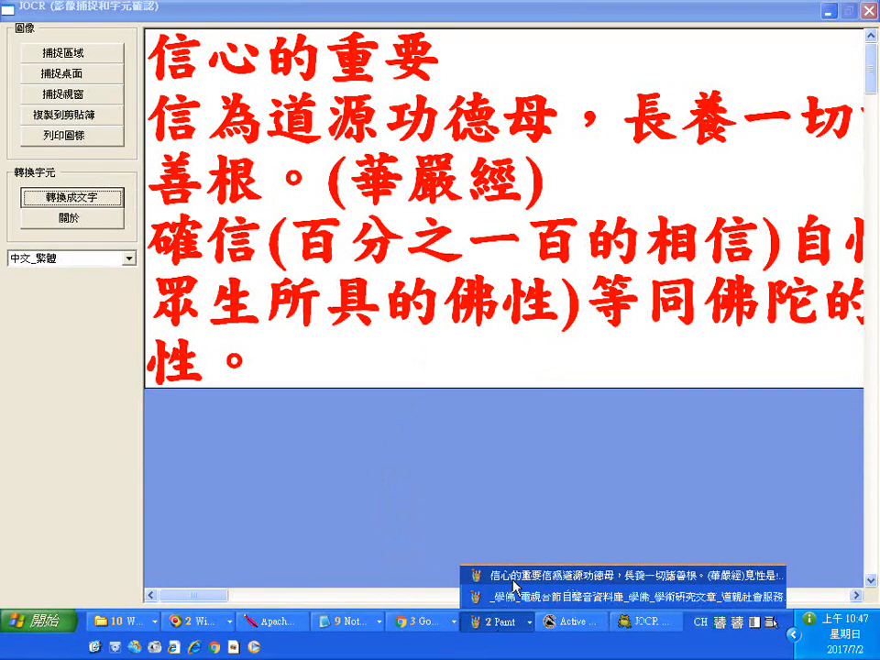
click(513, 579)
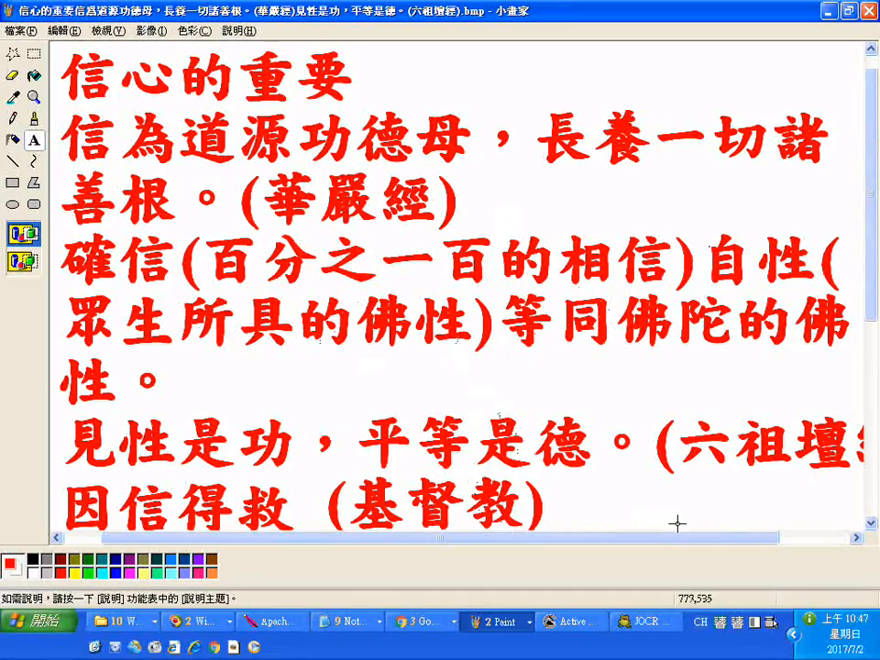
drag(729, 544, 696, 556)
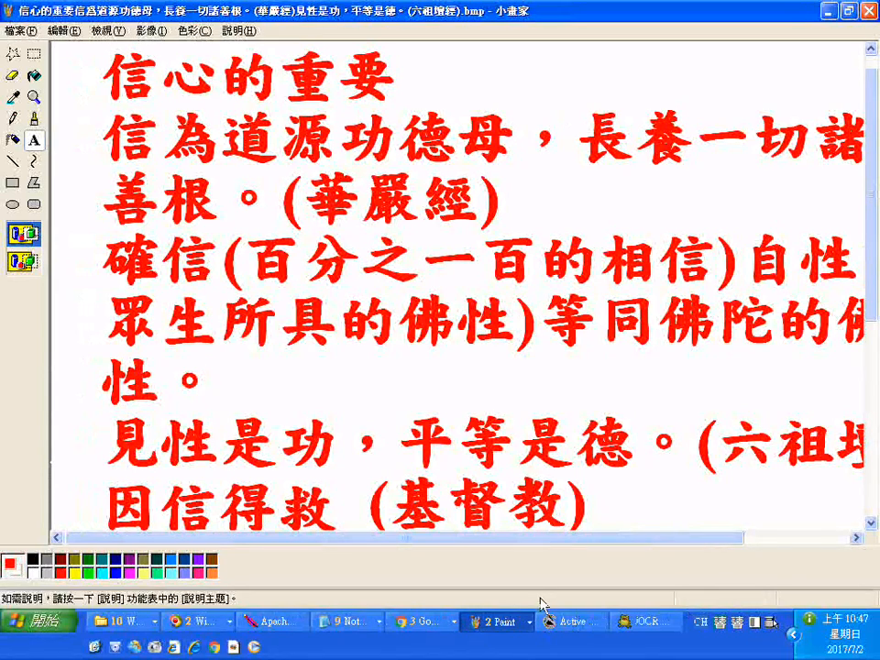
click(642, 623)
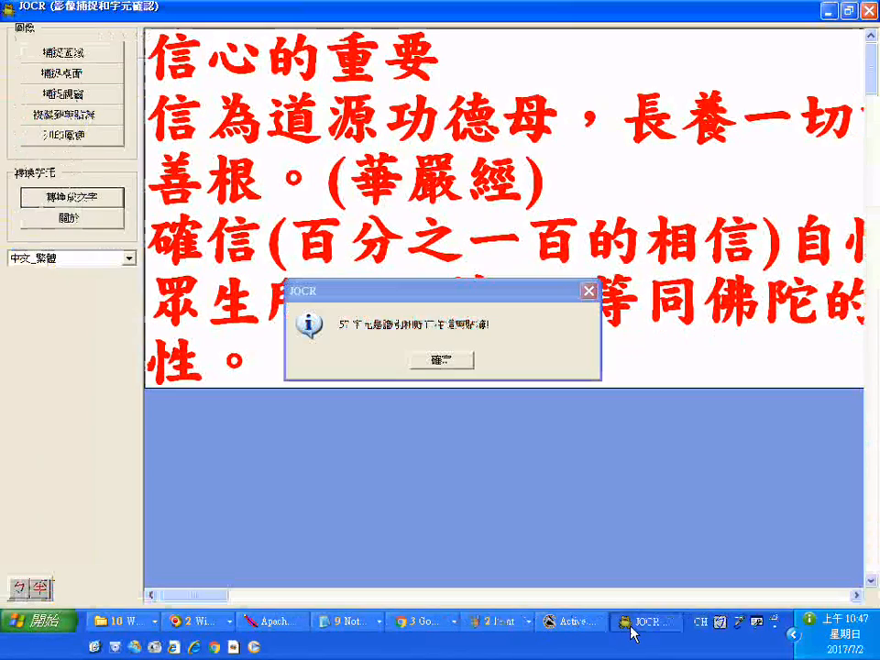
click(443, 365)
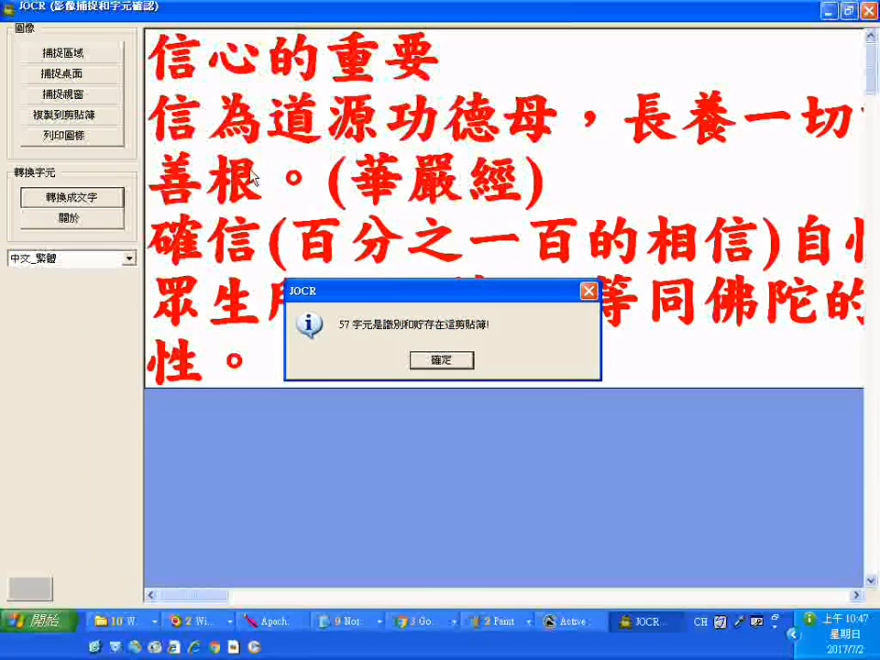
key(Return)
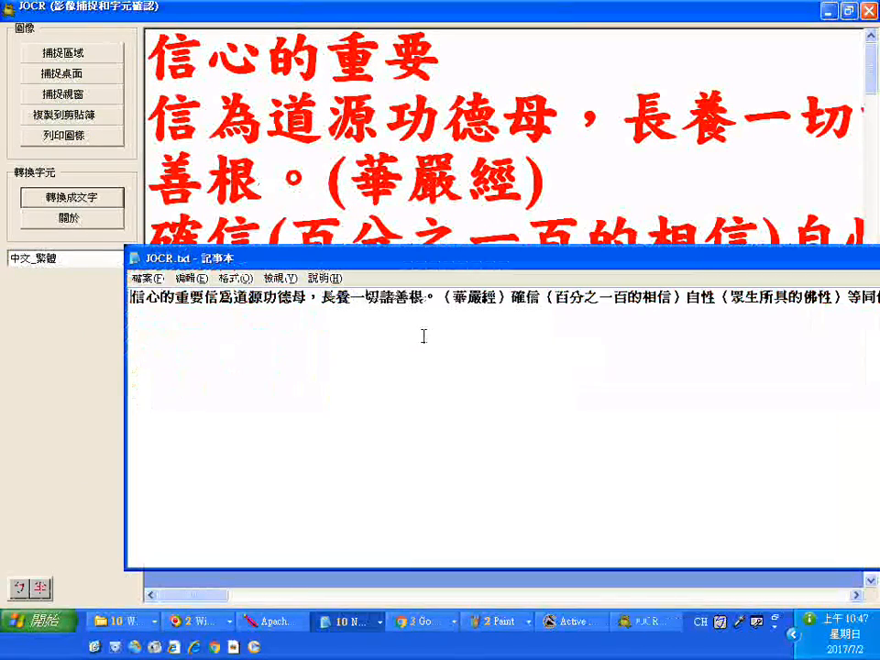
Step: Split the recognized text in JOCR.txt into three lines, breaking after 信心的重要 and after 〈華嚴經〉
drag(316, 264, 330, 340)
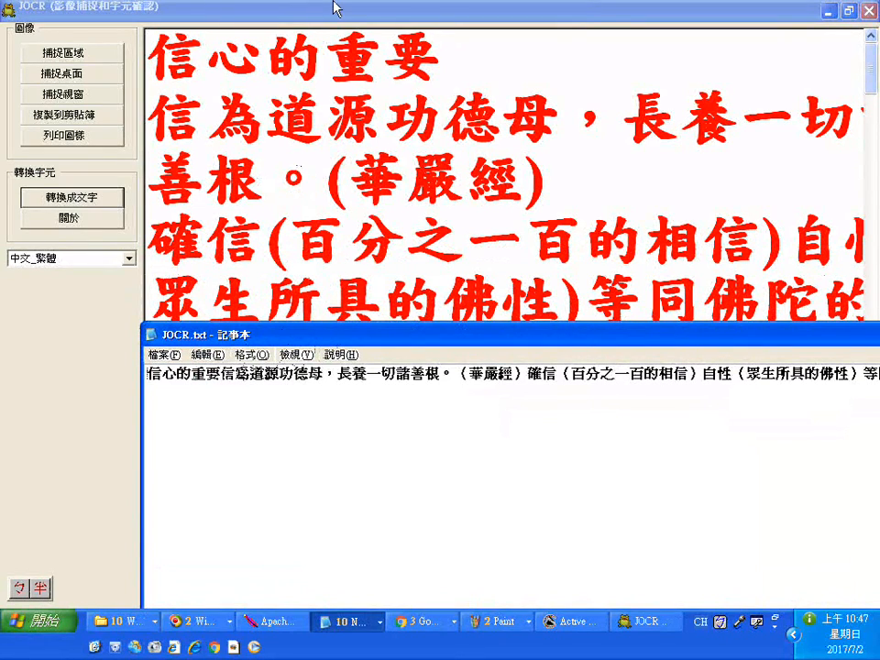
key(Return)
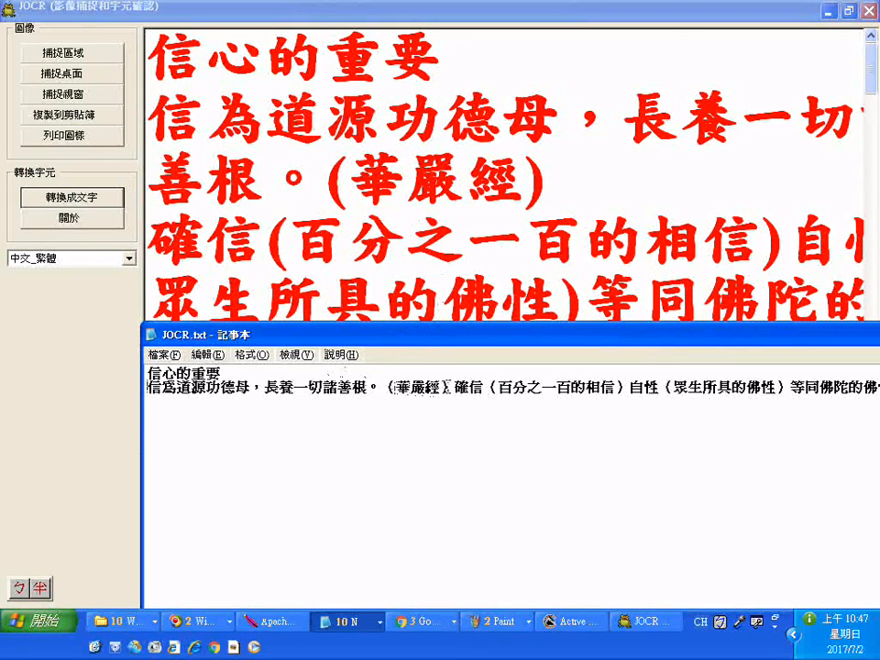
key(Return)
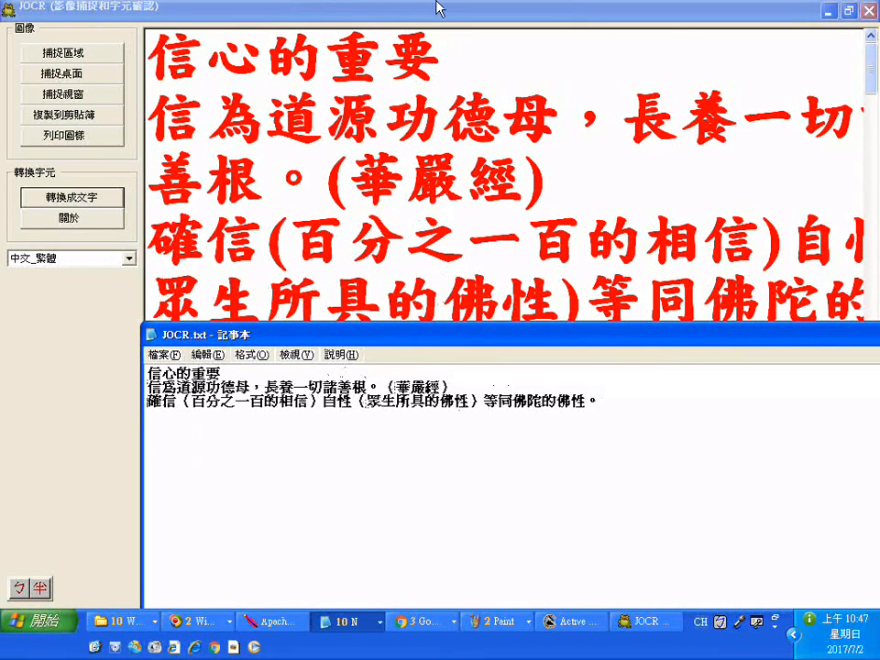
Step: Copy all three lines of recognized text in JOCR.txt
drag(596, 406, 147, 372)
right_click(225, 401)
click(259, 441)
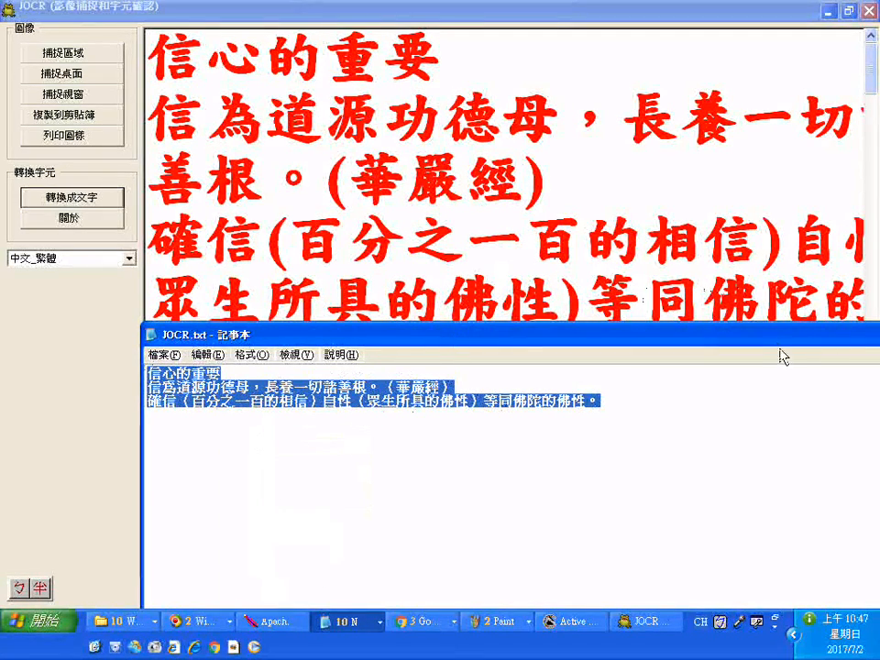
Step: Switch to the Notepad file whose name starts with 信心的重要 and paste the copied text below its first line
drag(790, 345, 742, 558)
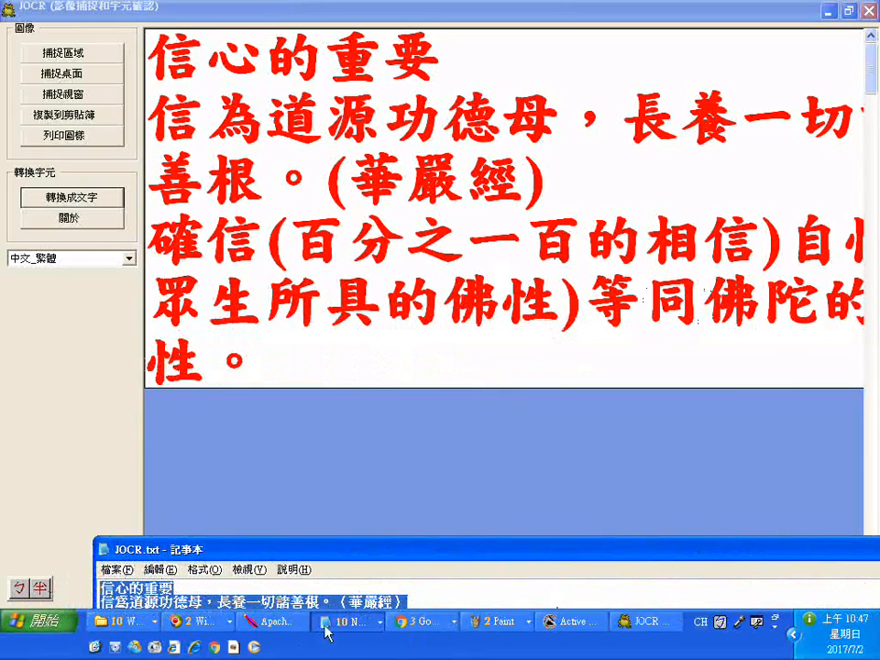
click(354, 640)
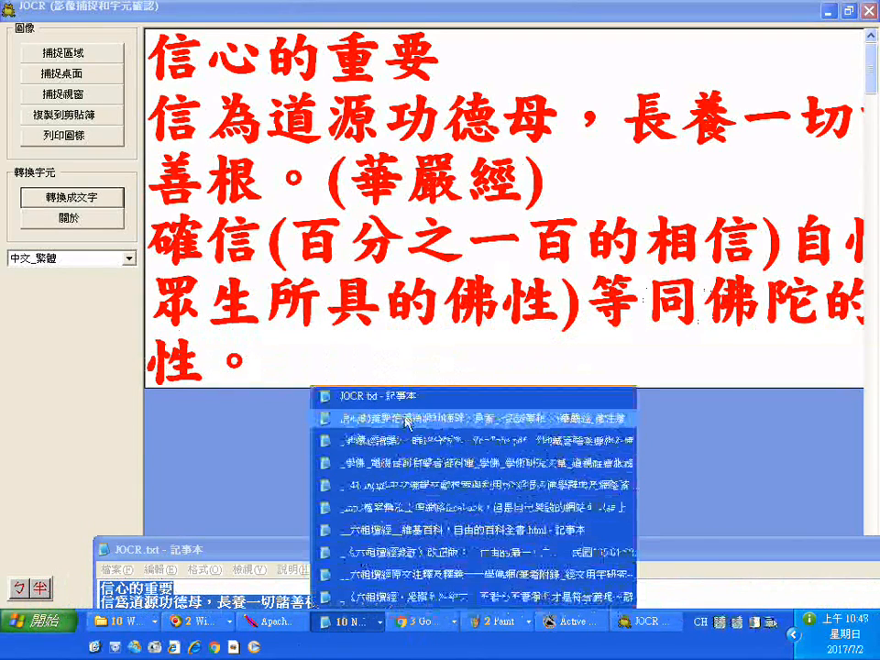
click(409, 420)
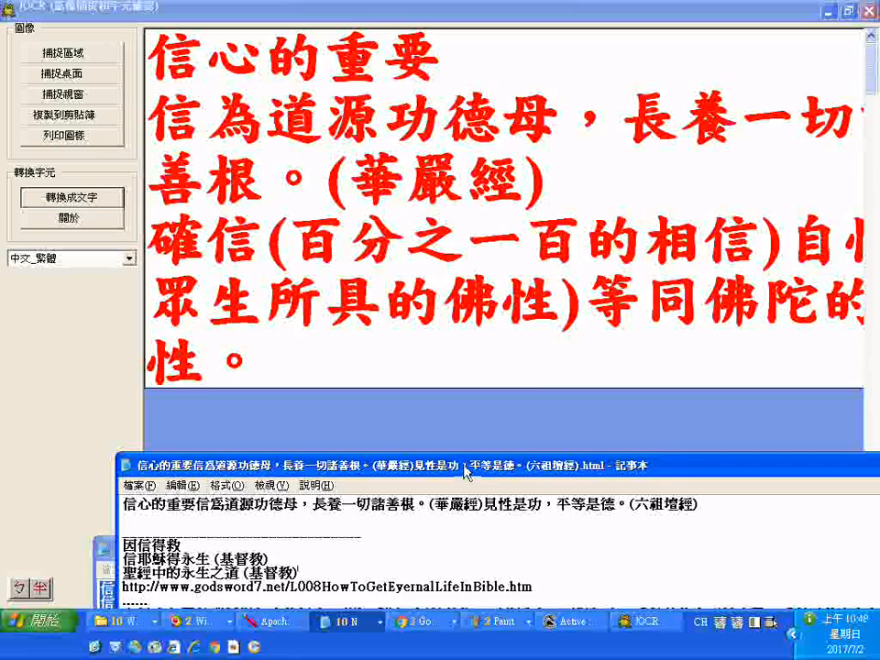
drag(466, 472, 461, 251)
click(330, 301)
right_click(330, 301)
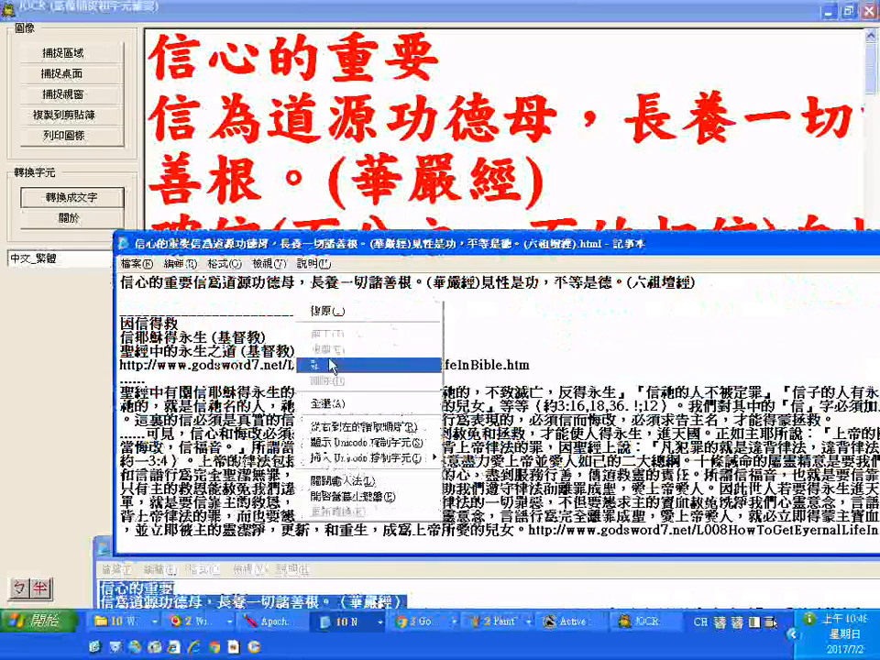
click(347, 363)
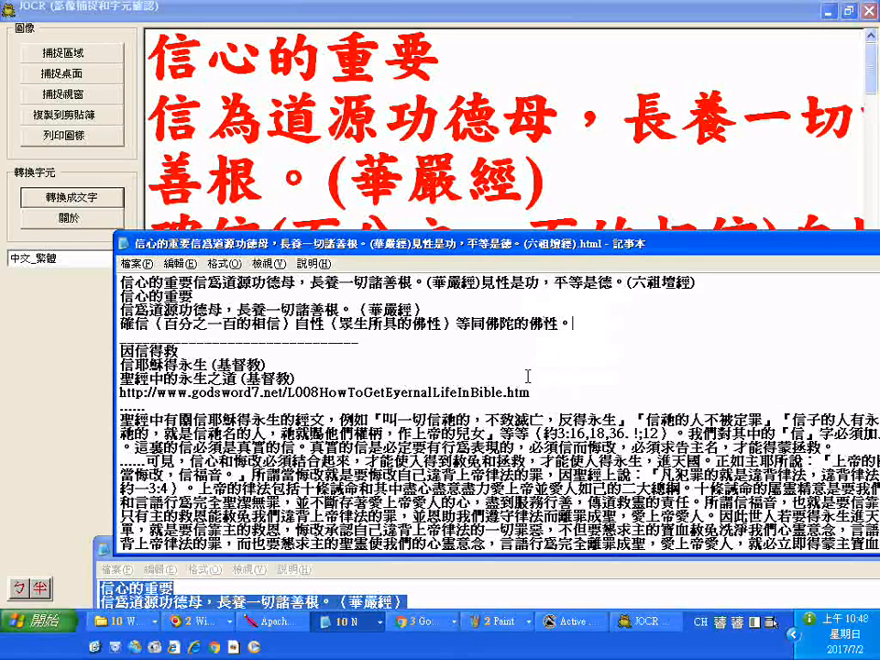
Step: Replace the HTML file's first line with <pre> and insert an empty line below the line ending in 等同佛陀的佛性。
drag(495, 282, 724, 282)
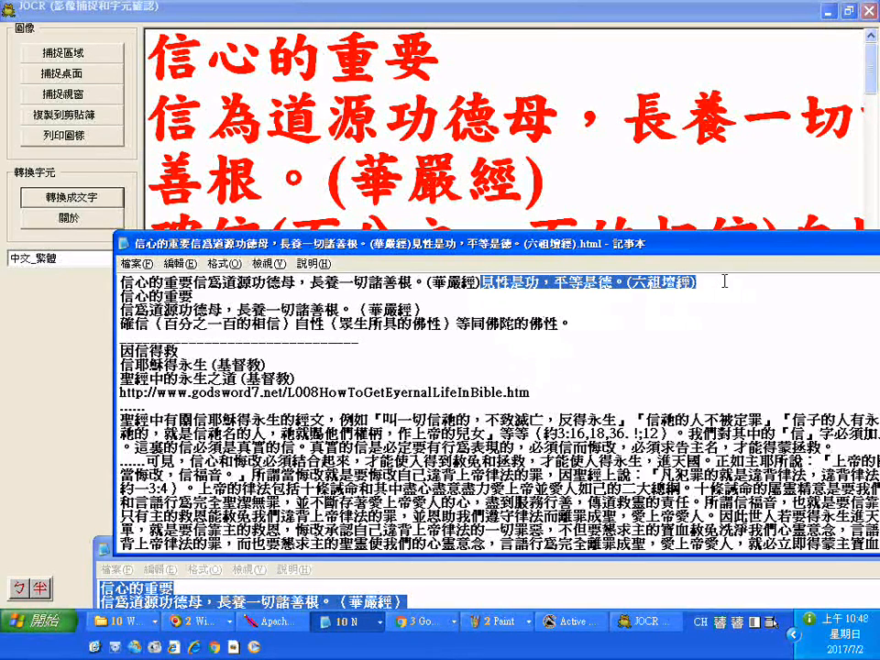
key(Delete)
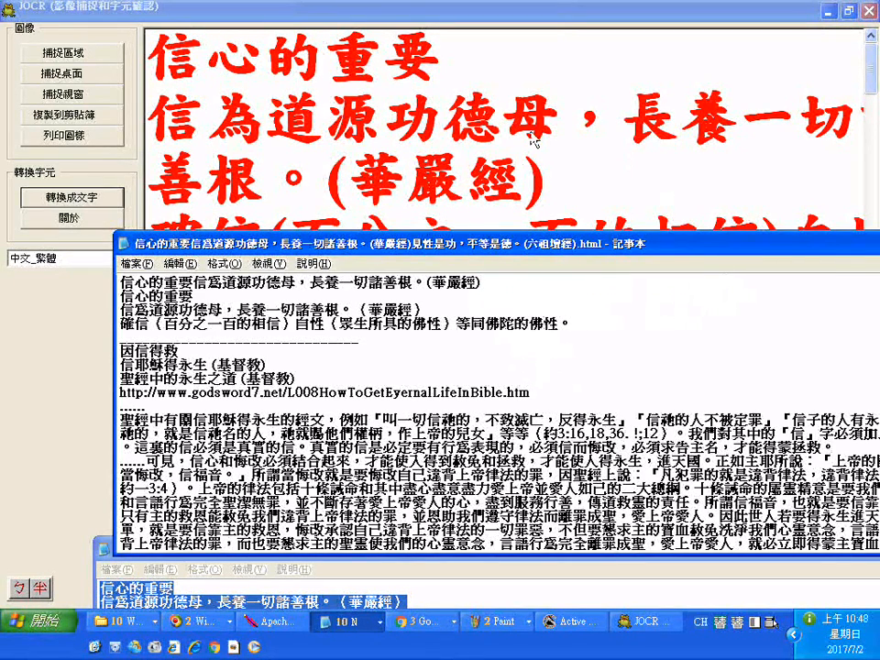
key(shift+Home)
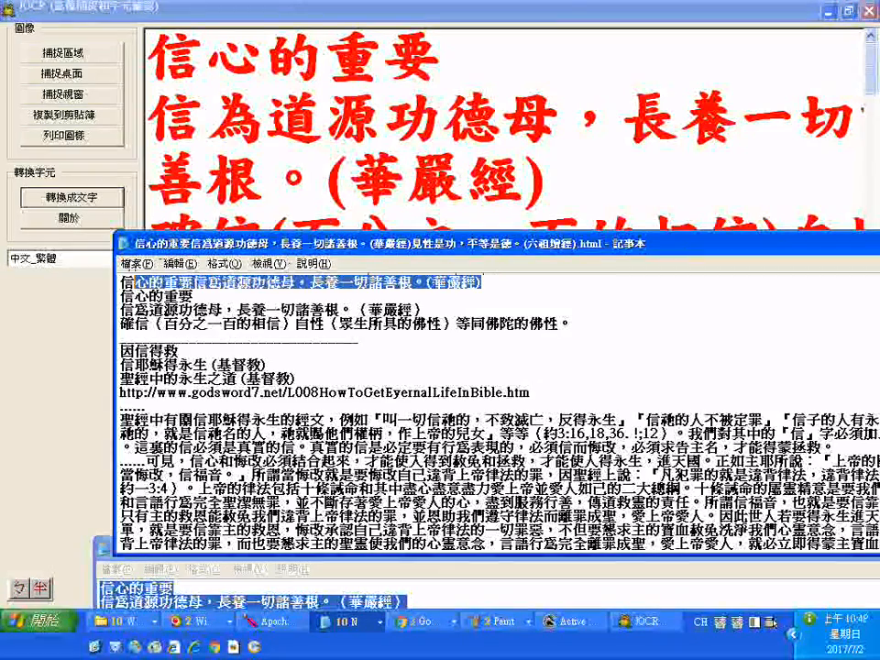
text(<>)
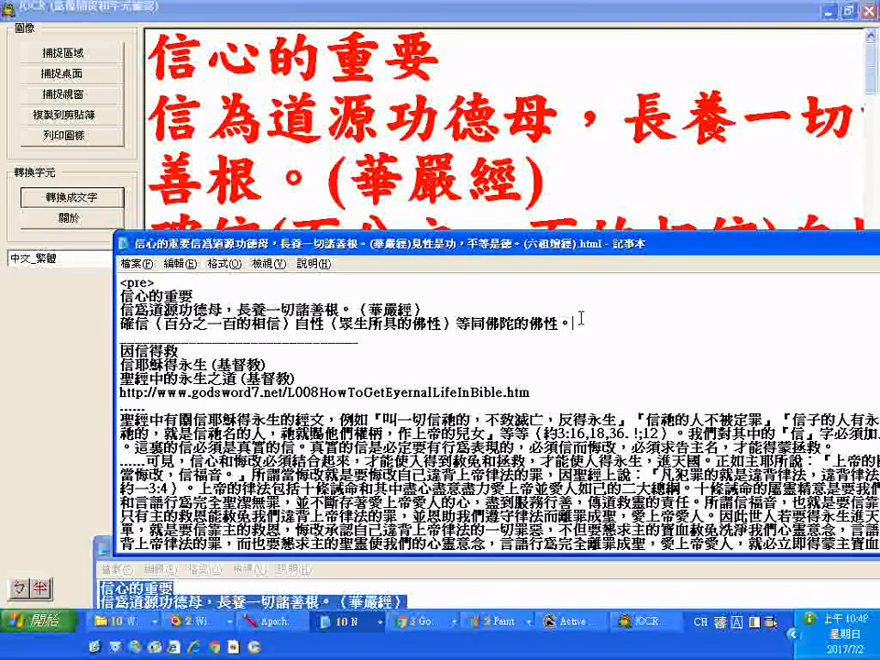
key(Return)
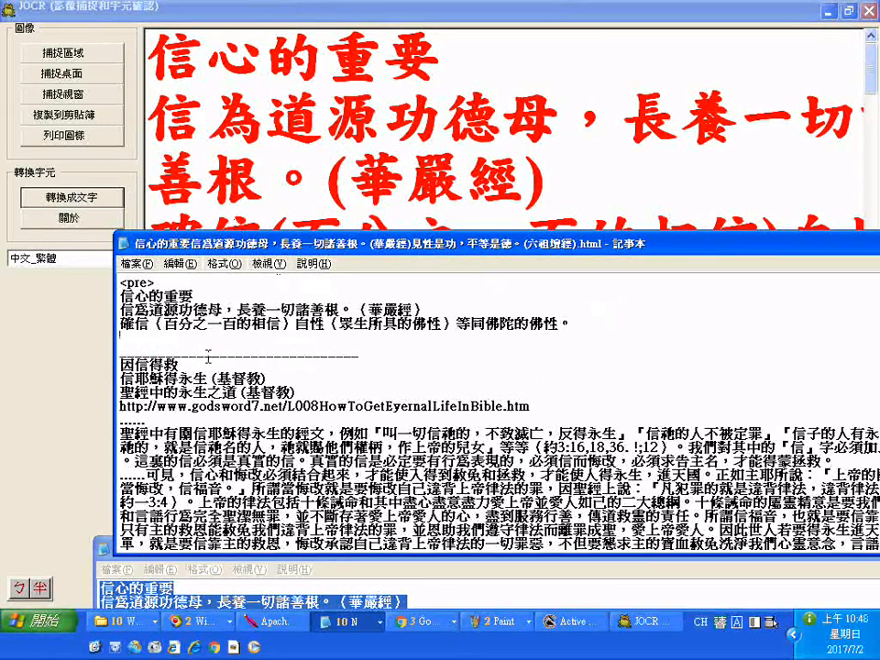
Step: Switch to the Paint bitmap, capture its 見性是功 and 因信得救 (基督教) lines as a region in JOCR, and convert the capture to text
click(644, 621)
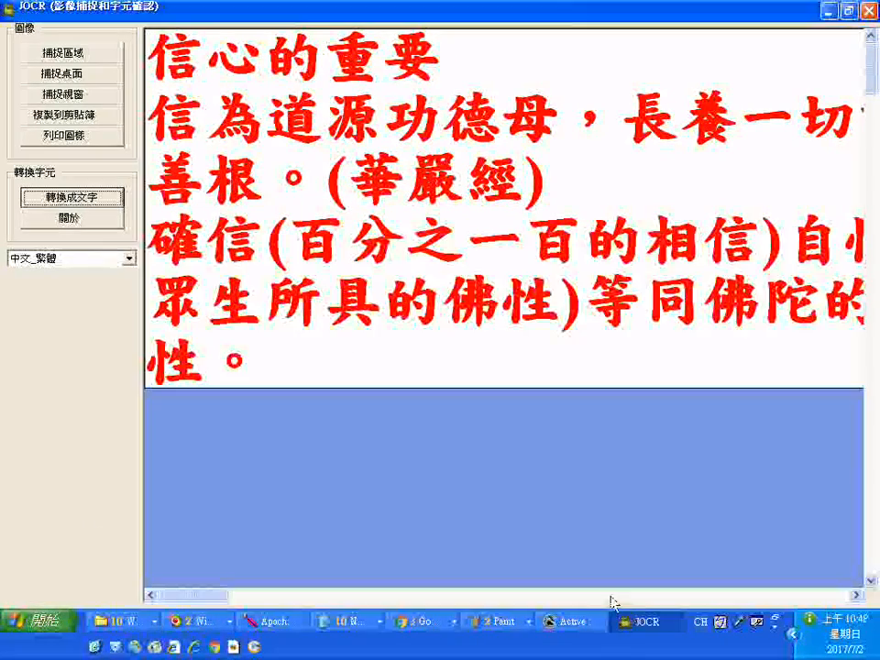
click(500, 621)
click(510, 575)
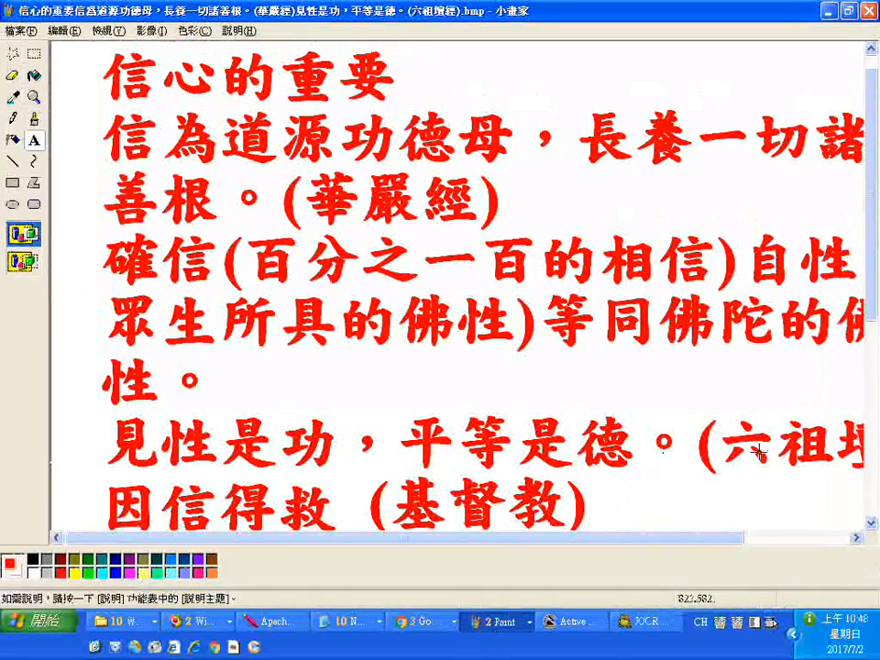
scroll(875, 348, down, 3)
drag(874, 344, 873, 363)
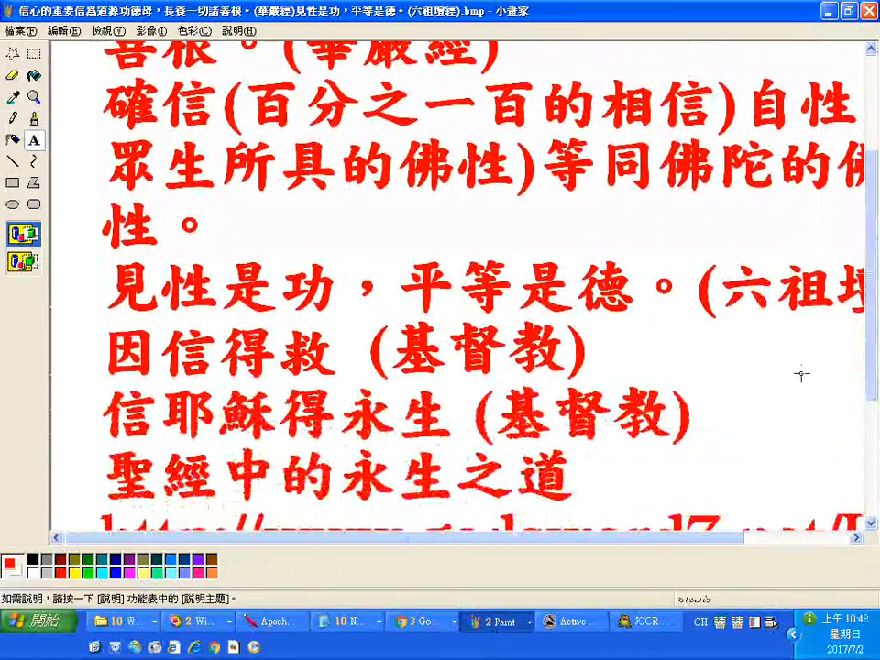
drag(444, 537, 486, 544)
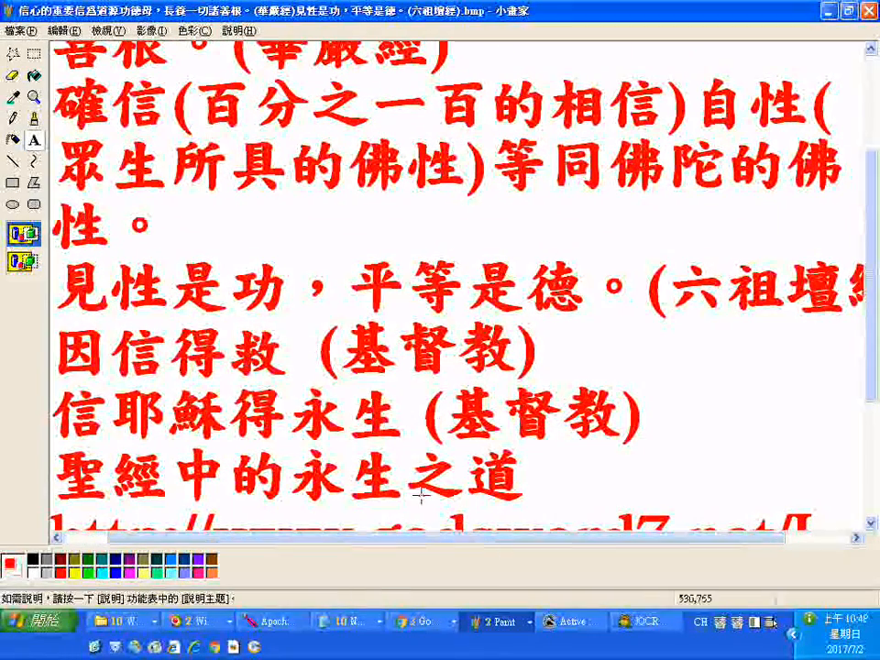
click(626, 618)
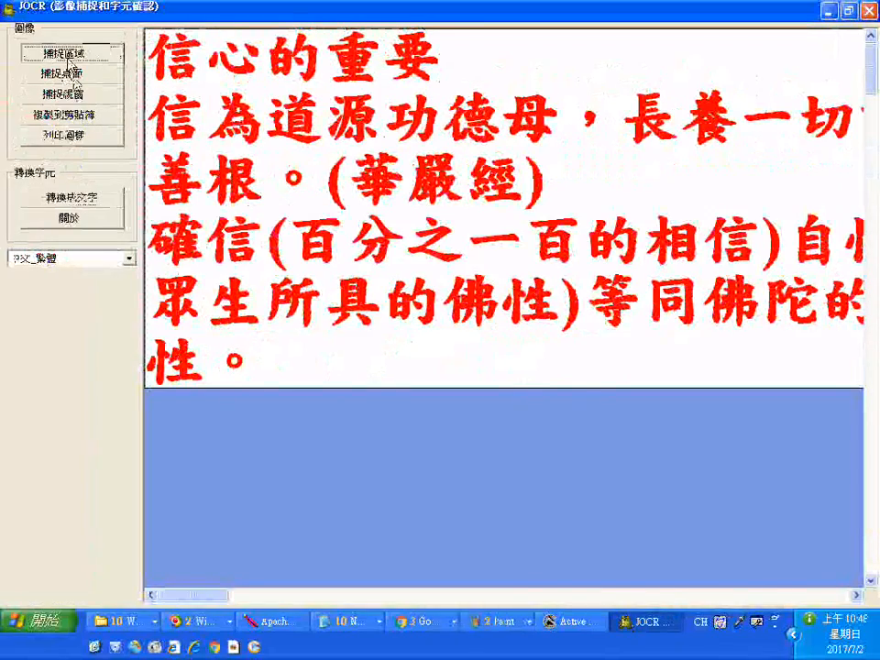
click(68, 56)
mouse_move(56, 256)
mouse_down()
mouse_move(524, 369)
mouse_move(878, 376)
mouse_up()
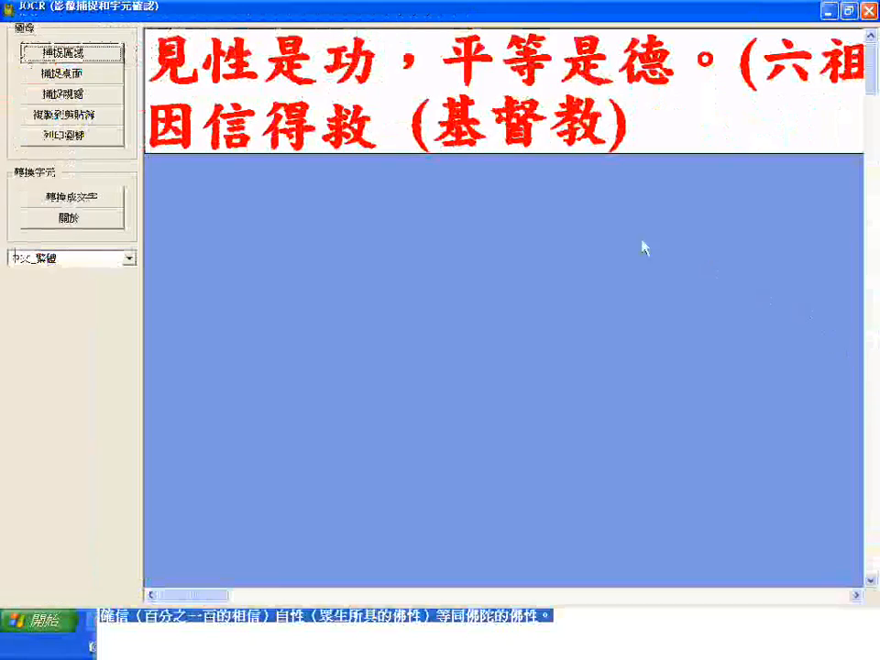
click(92, 197)
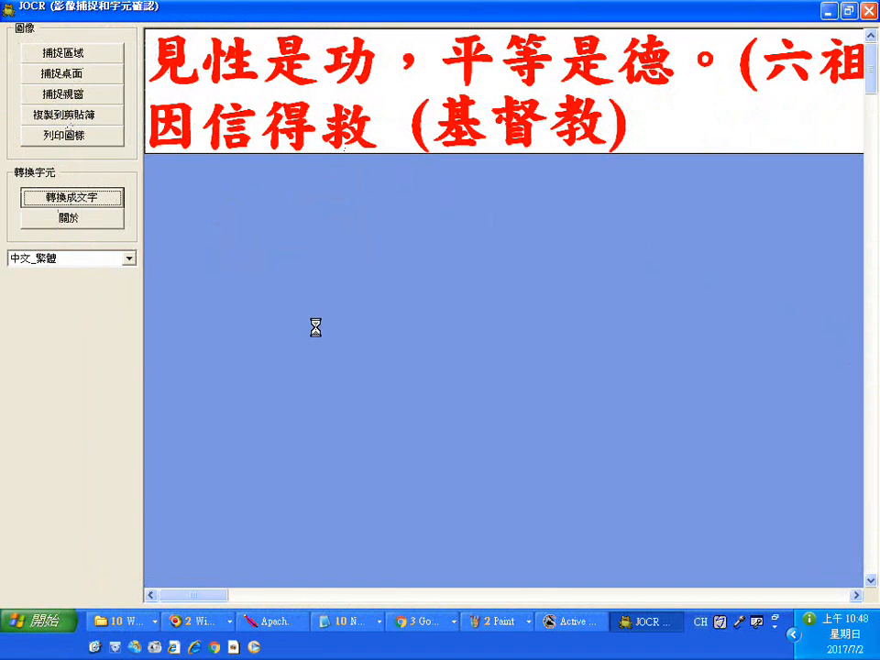
click(439, 359)
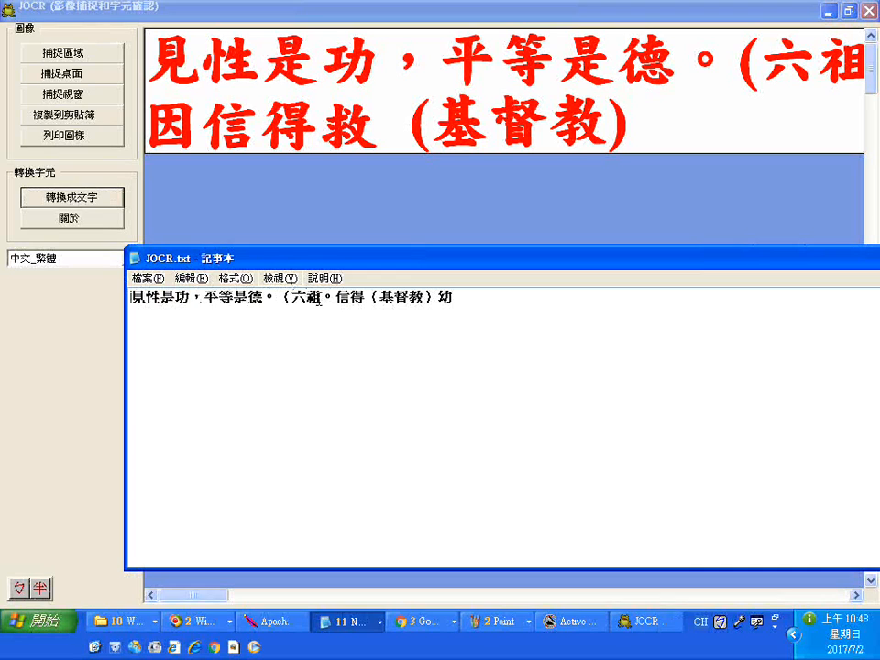
Step: Copy 見性是功，平等是德。（六祖 from the new JOCR.txt and paste it on the empty line of the HTML file
drag(319, 301, 130, 305)
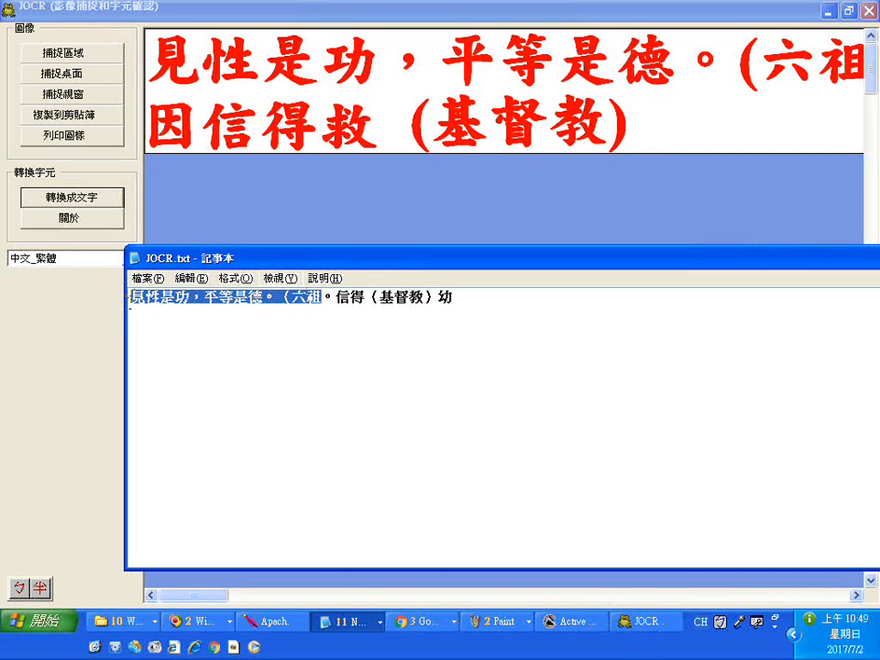
right_click(174, 295)
click(225, 348)
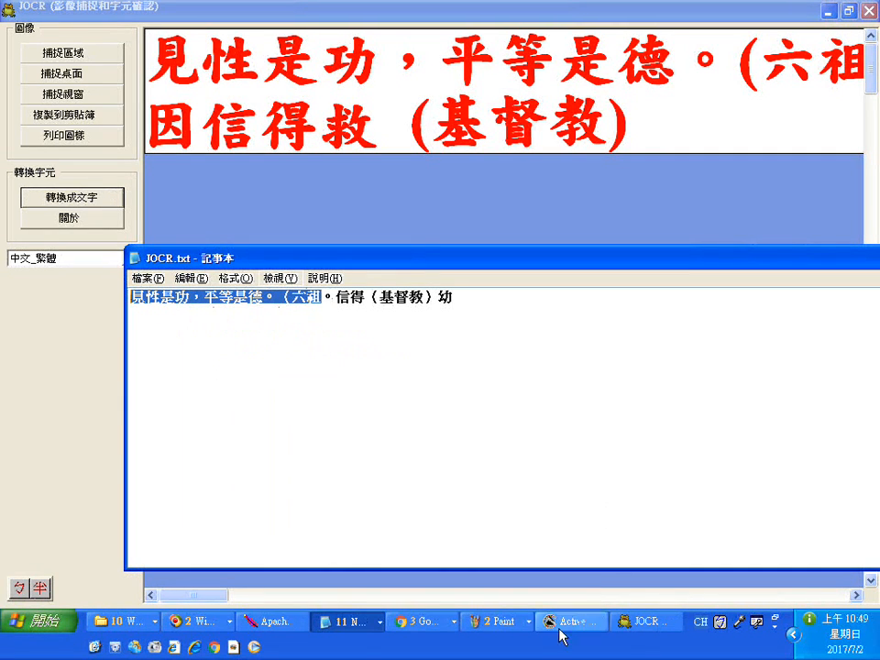
click(358, 623)
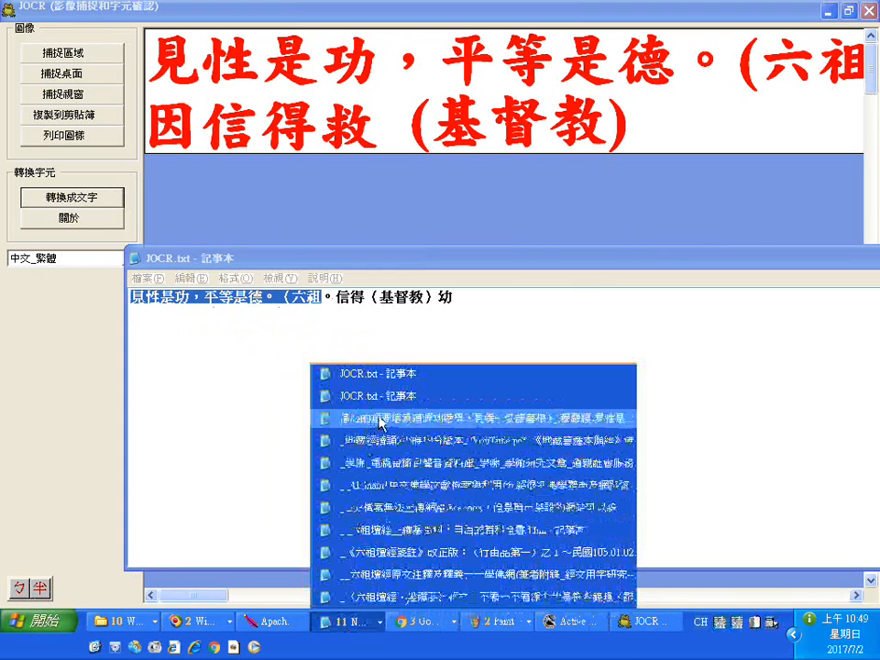
click(380, 422)
right_click(226, 343)
click(257, 409)
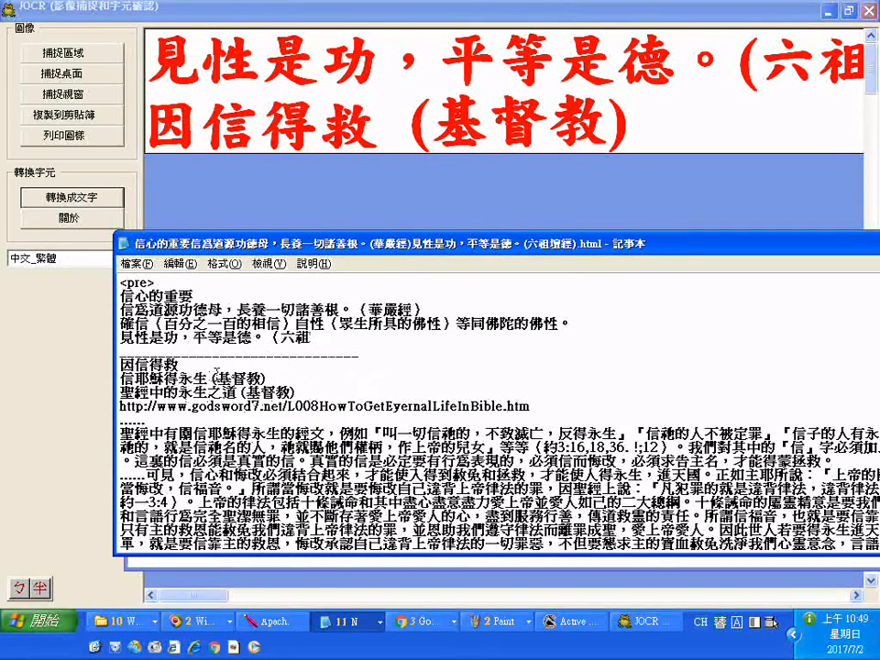
Step: Move (基督教) from the end of the 聖經中的永生之道 line to the end of the 因信得救 line
drag(236, 392, 294, 392)
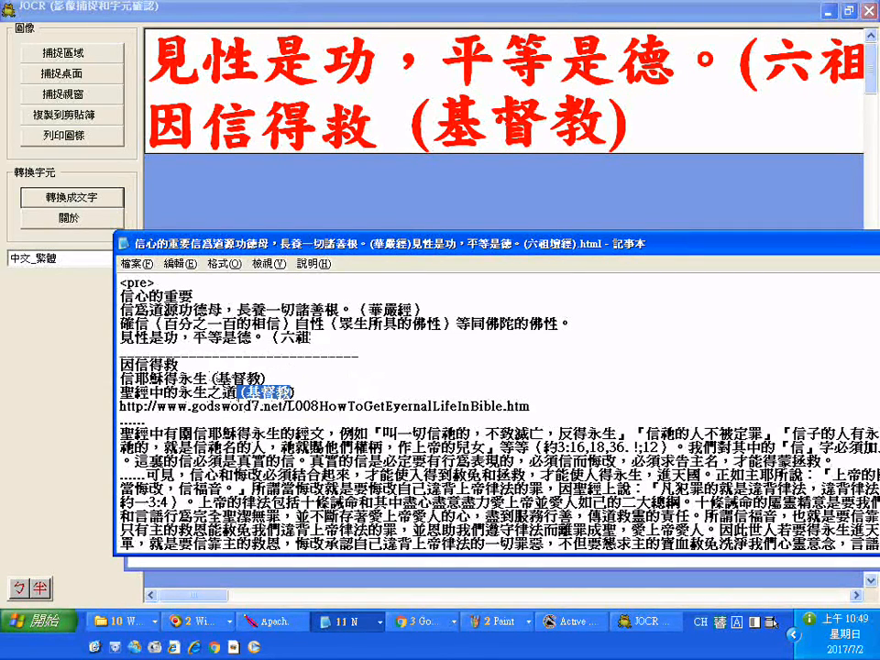
key(Delete)
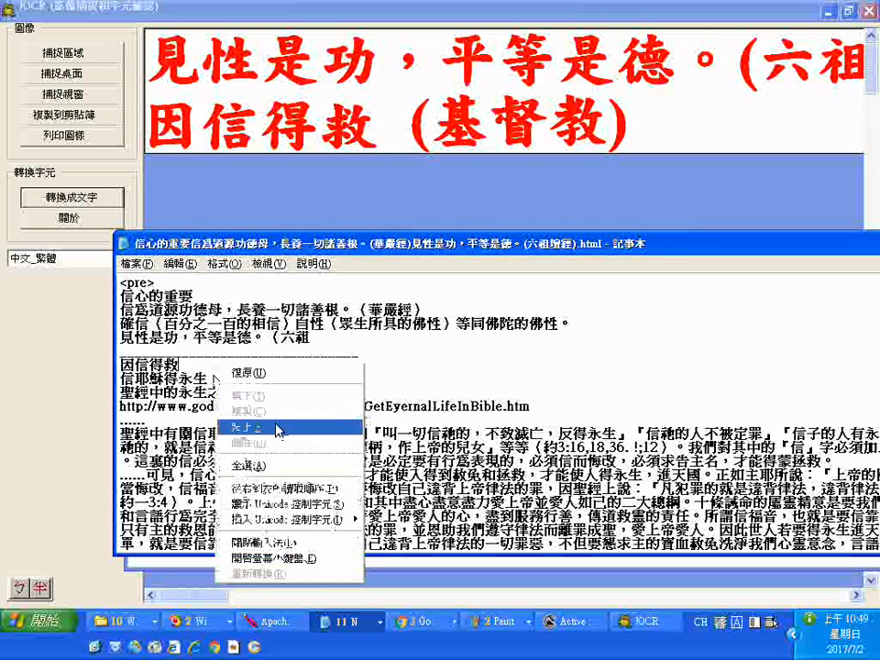
click(275, 426)
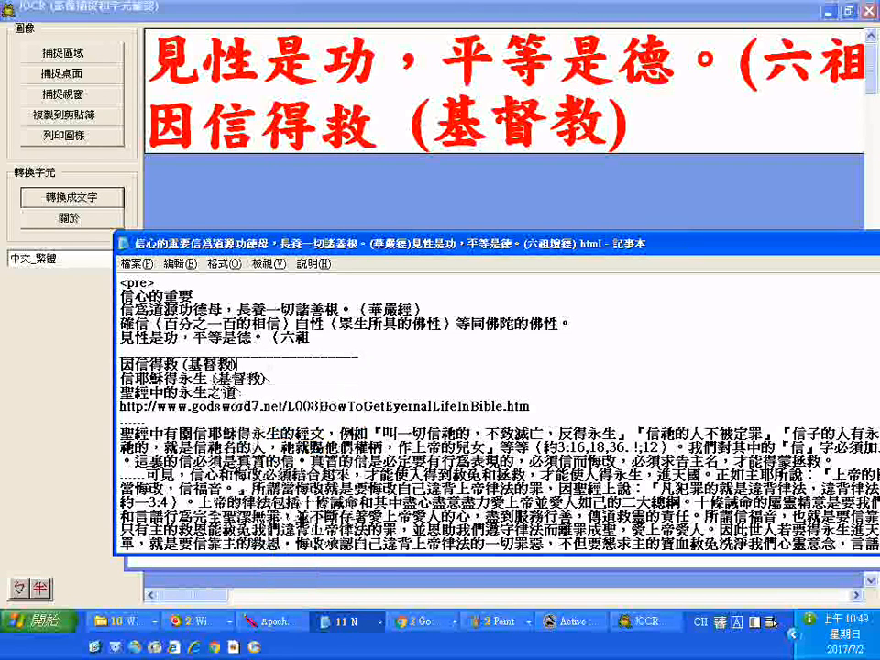